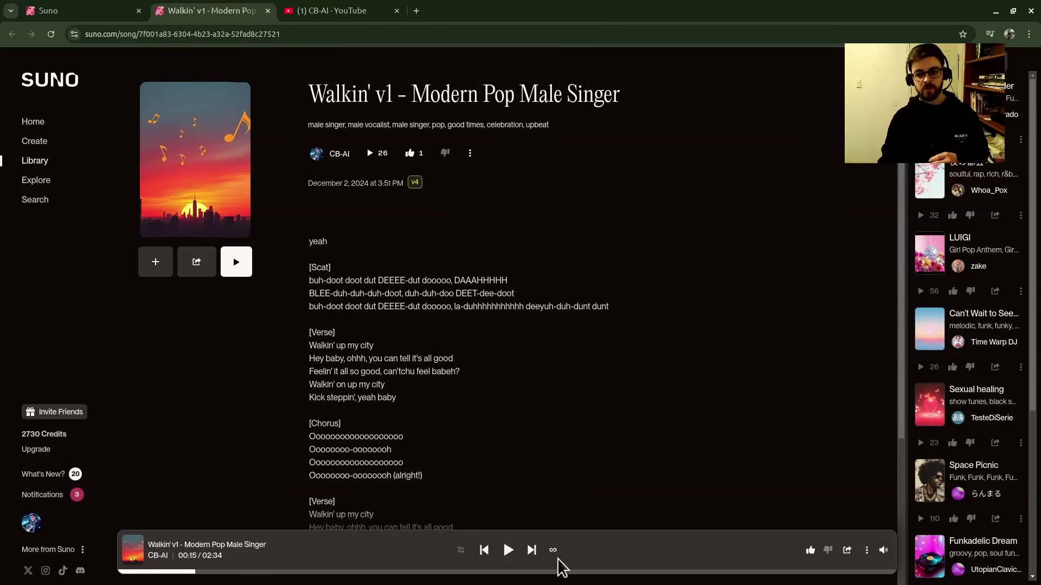
{"action": "left_click", "coordinate": [510, 552]}
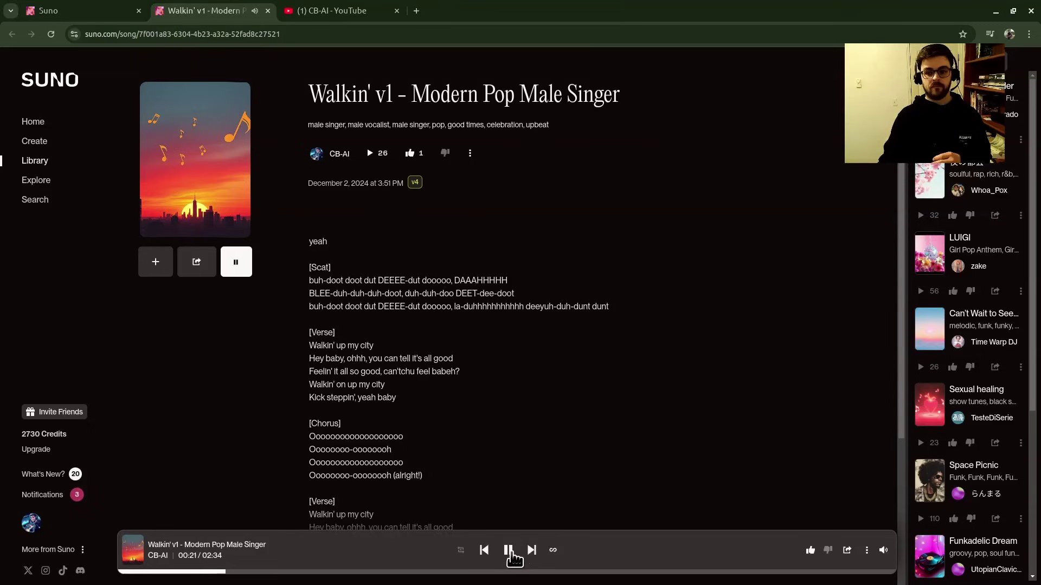
{"action": "left_click", "coordinate": [508, 551]}
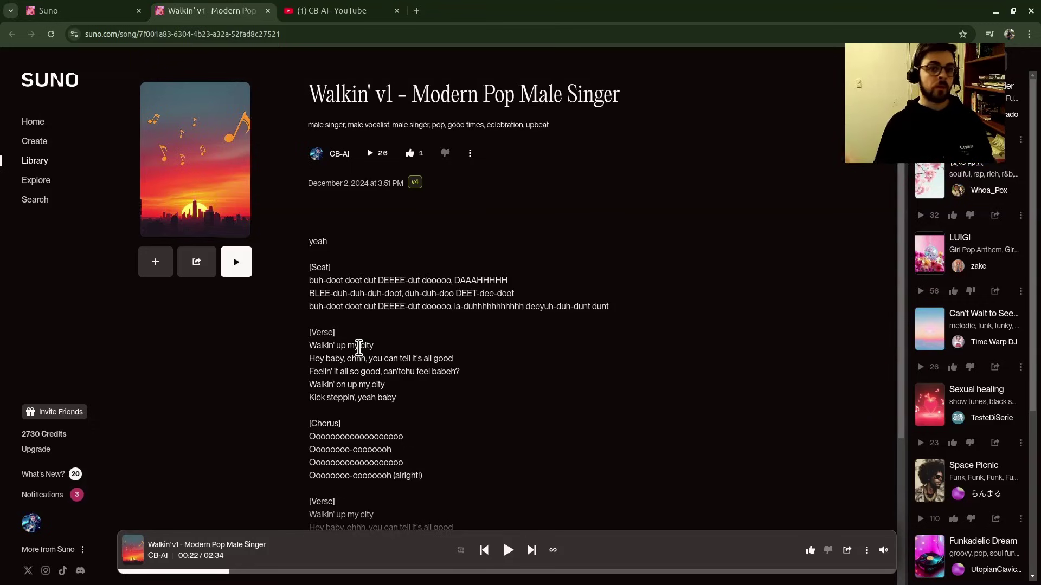
{"action": "left_click", "coordinate": [470, 153]}
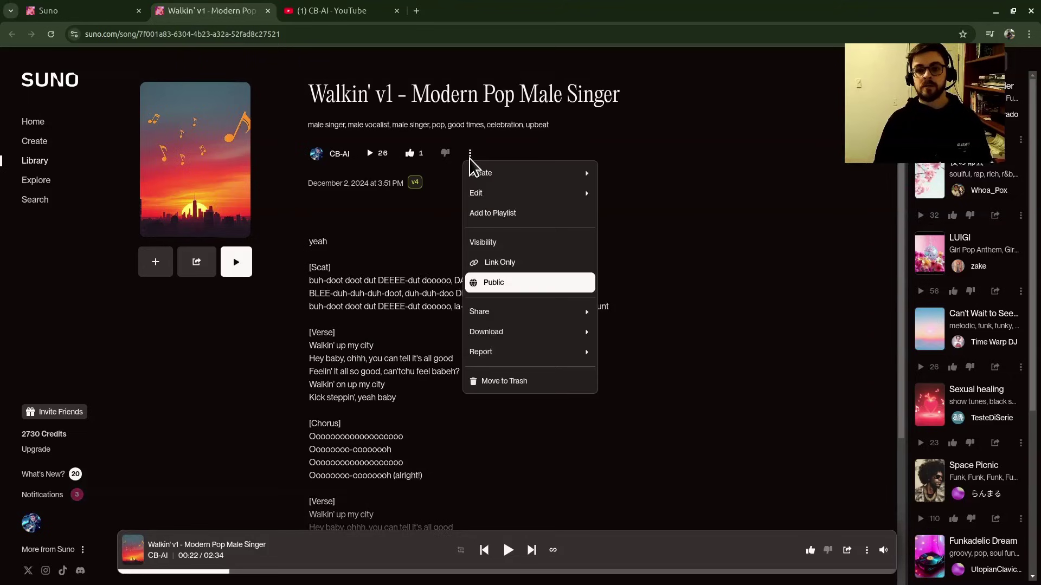
{"action": "mouse_move", "coordinate": [513, 183]}
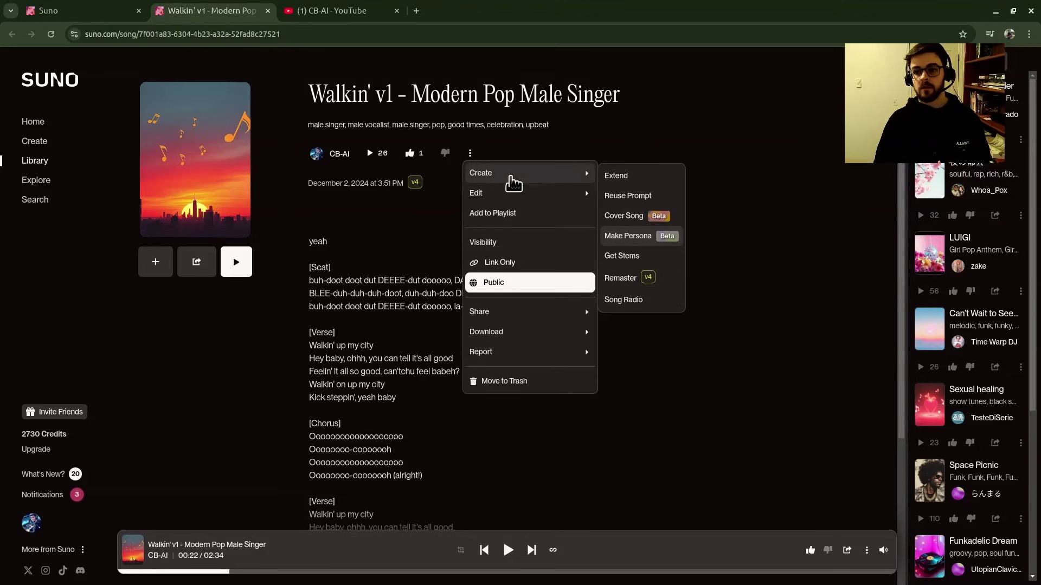
{"action": "left_click", "coordinate": [639, 238]}
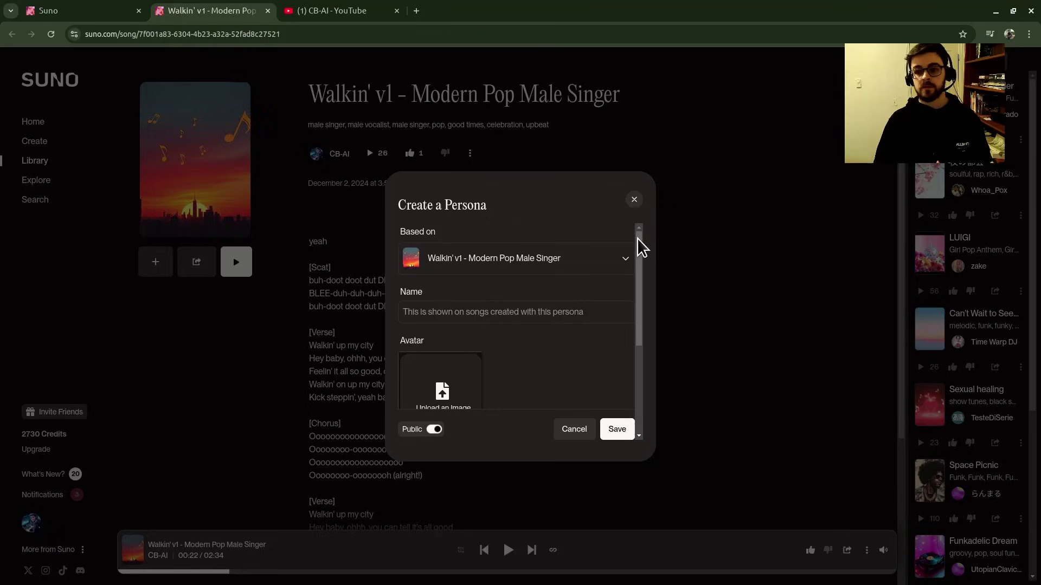
{"action": "left_click", "coordinate": [521, 310]}
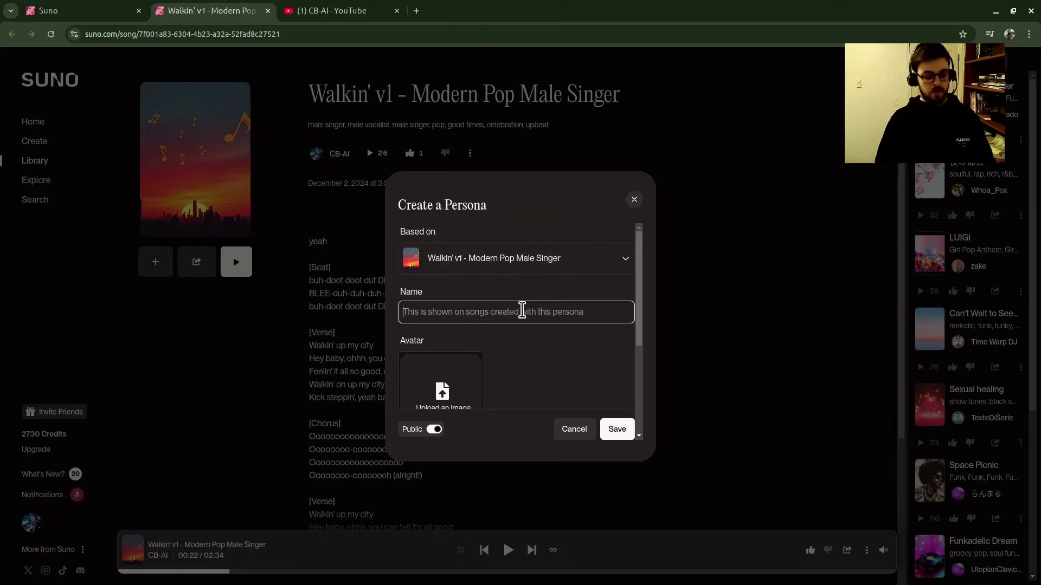
{"action": "type", "text": "tes"}
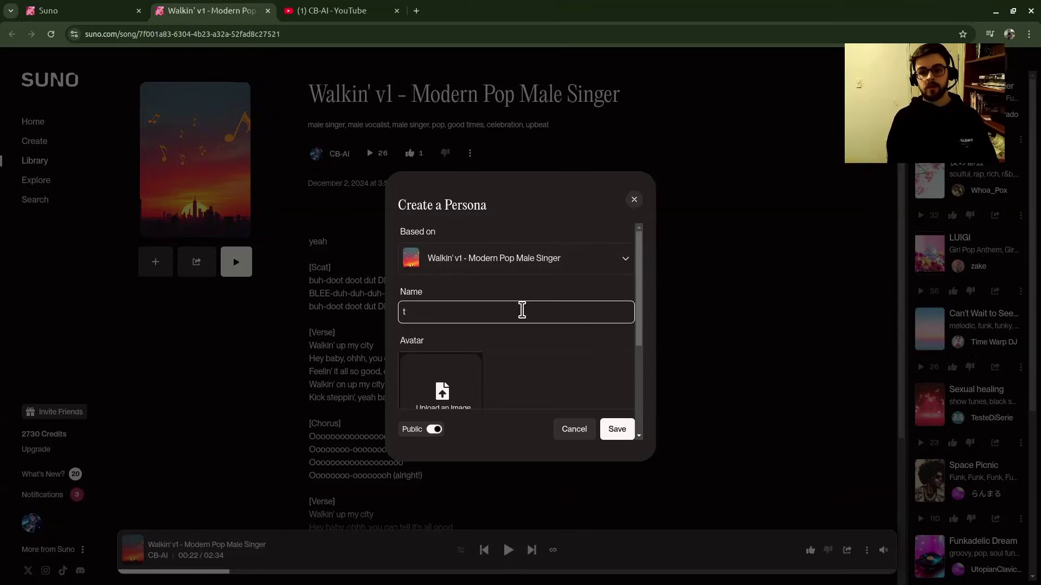
{"action": "key", "text": "BackSpace"}
{"action": "type", "text": "remove shim"}
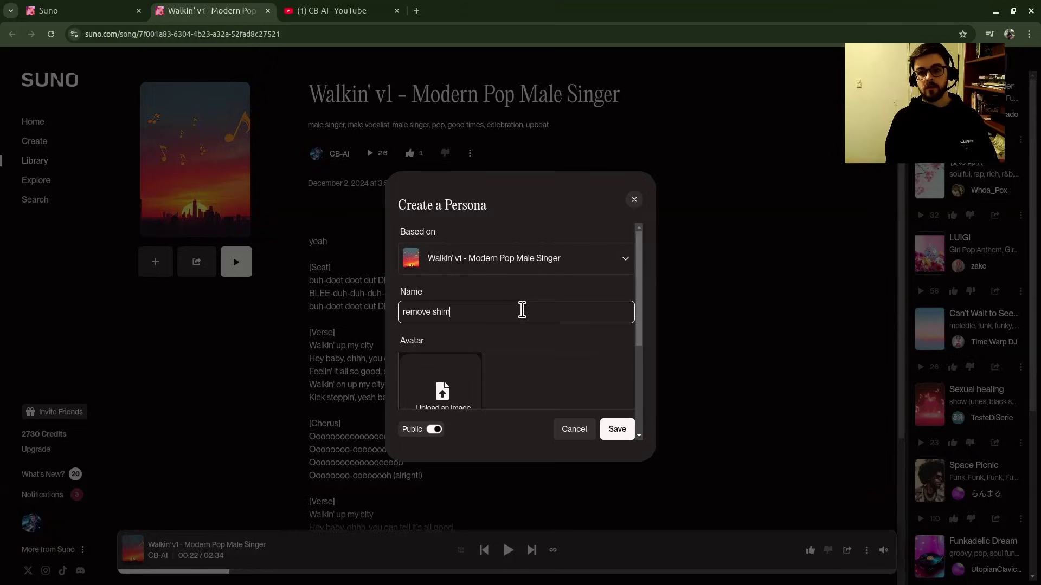
{"action": "type", "text": "mer effect on"}
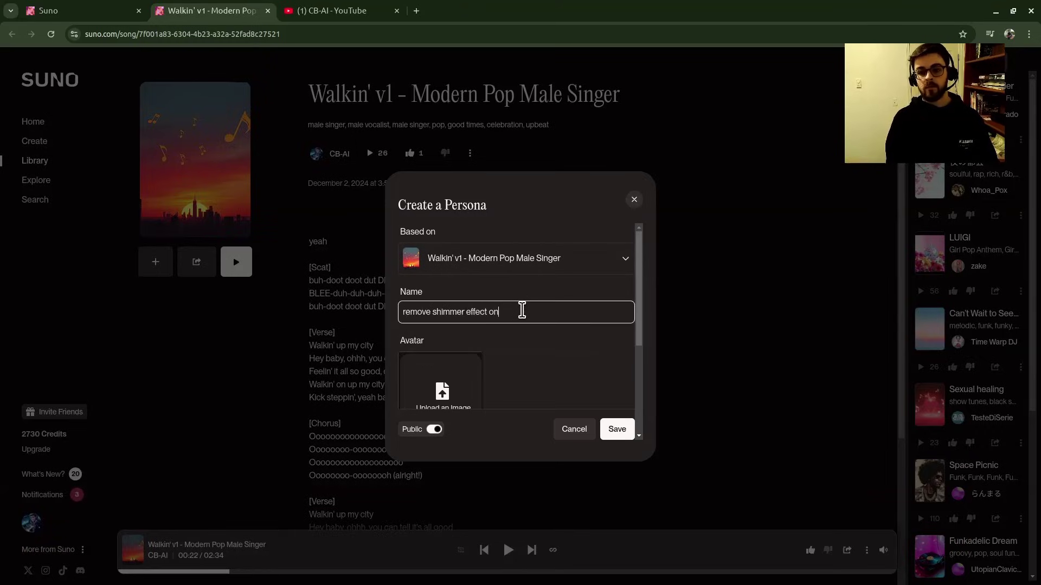
{"action": "type", "text": " my song"}
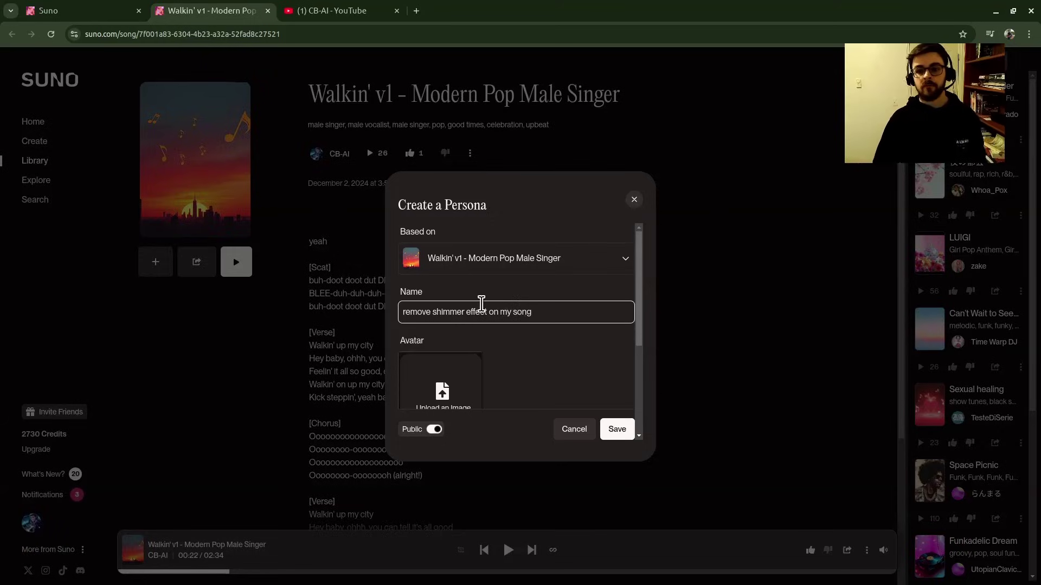
{"action": "scroll", "coordinate": [475, 282], "scroll_direction": "down", "scroll_amount": 4}
{"action": "scroll", "coordinate": [454, 303], "scroll_direction": "up", "scroll_amount": 2}
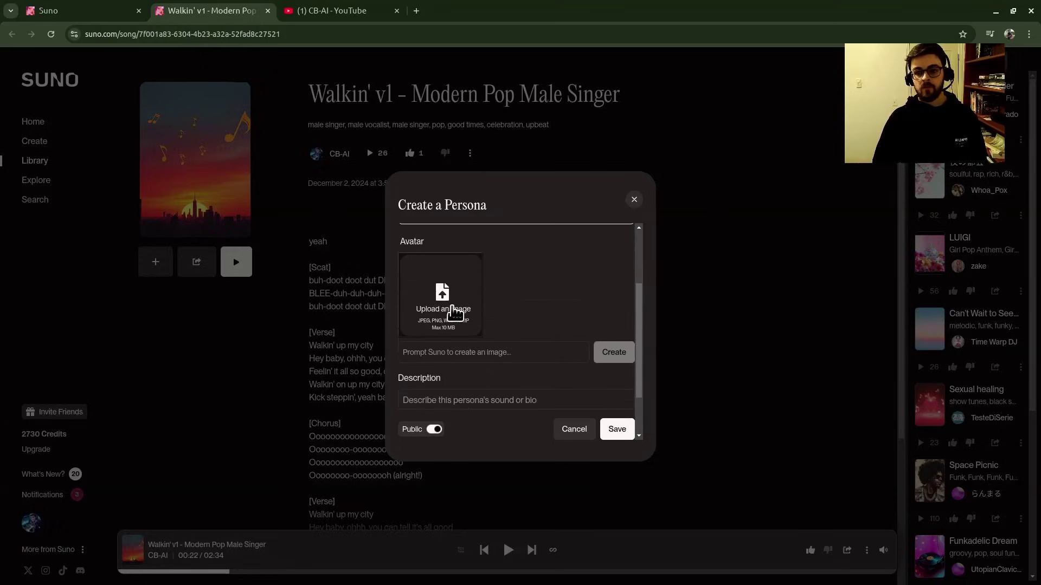
{"action": "scroll", "coordinate": [454, 312], "scroll_direction": "down", "scroll_amount": 2}
{"action": "left_click", "coordinate": [483, 353]}
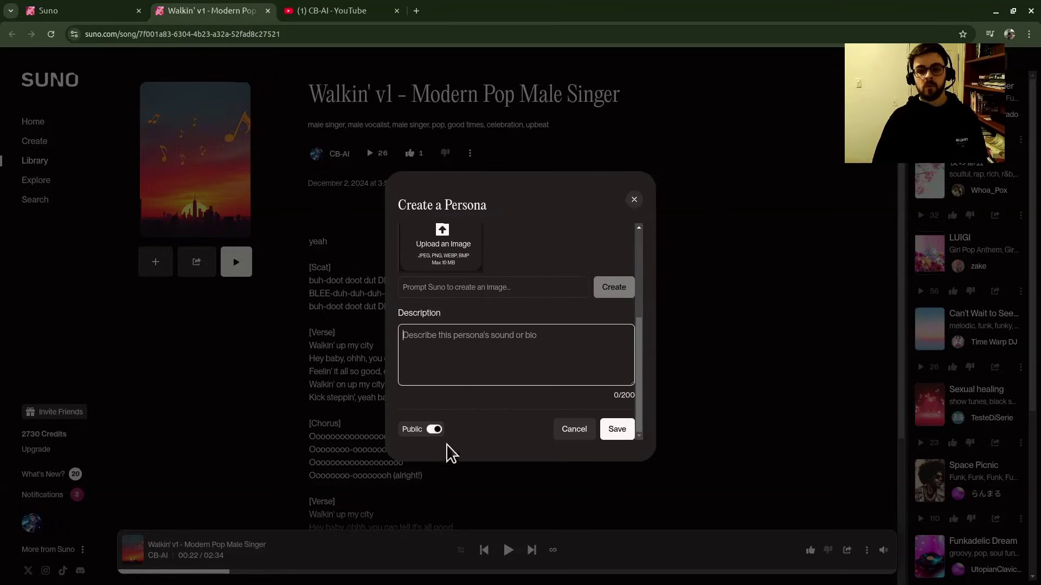
{"action": "left_click", "coordinate": [437, 430]}
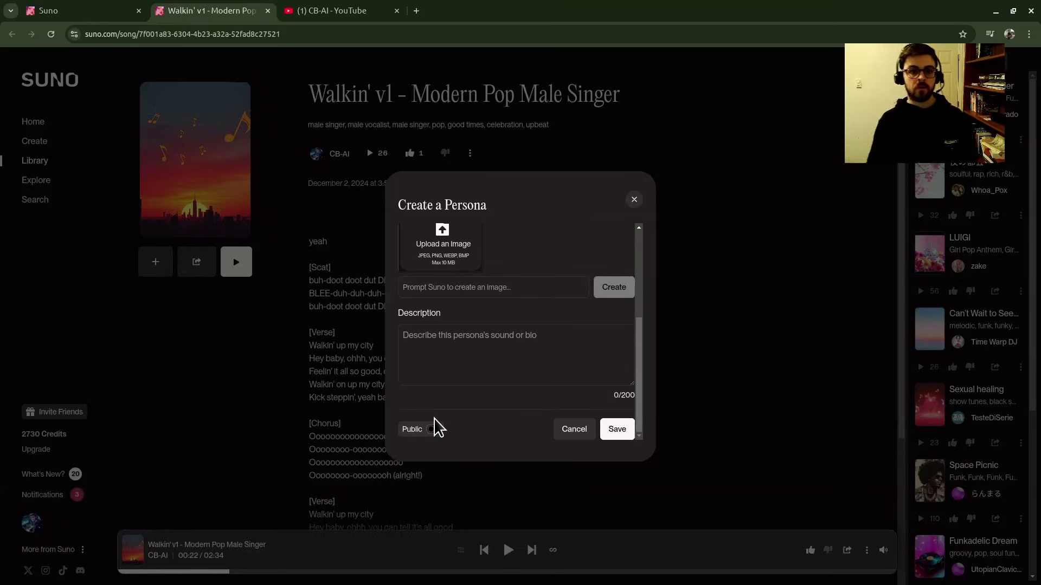
{"action": "left_click", "coordinate": [616, 430]}
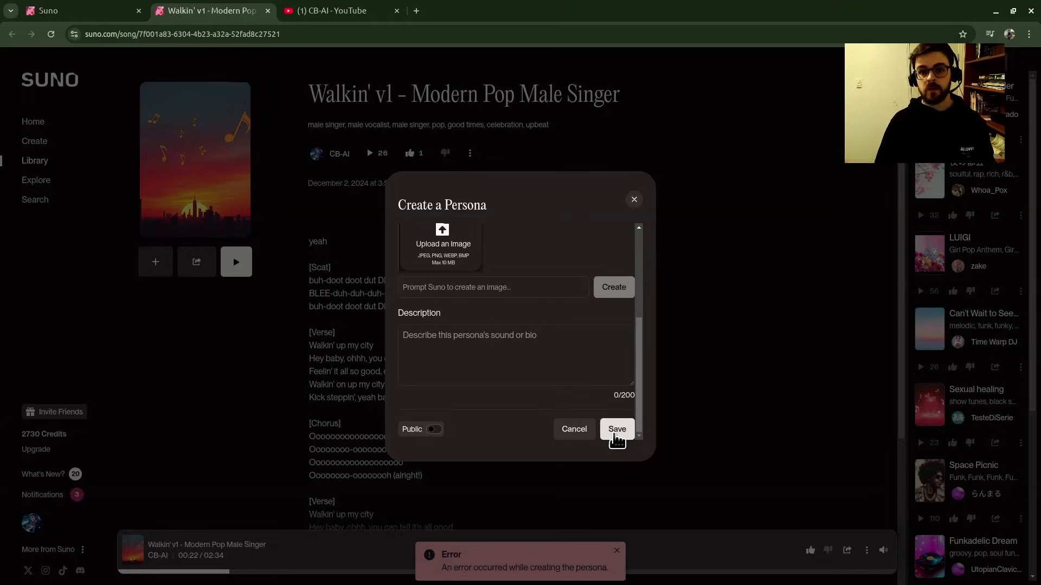
{"action": "left_click", "coordinate": [634, 201]}
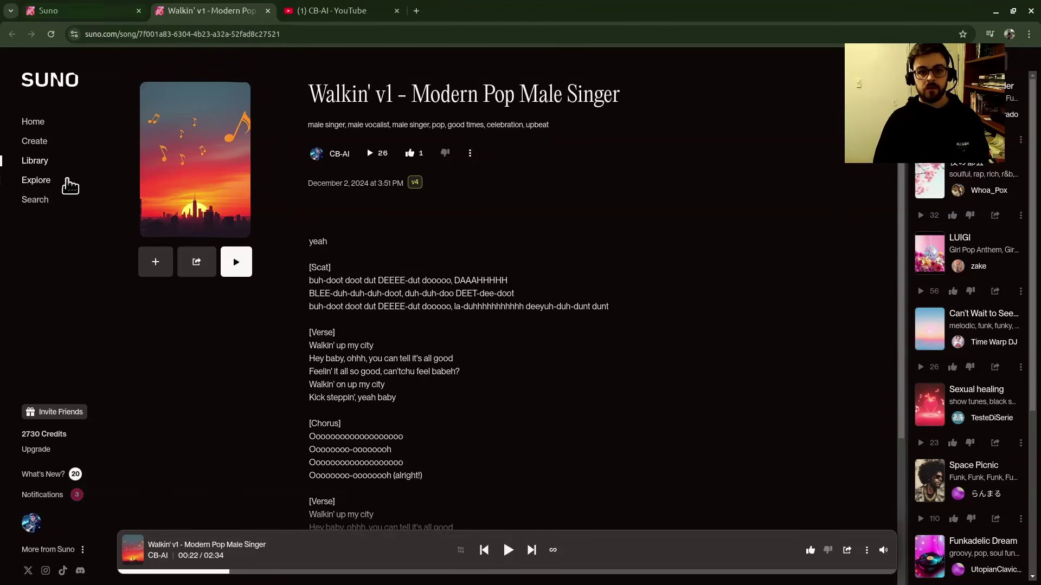
Step: In a new Library tab, open the TEST SHIMMER REMOVAL persona from the Personas list
{"action": "middle_click", "coordinate": [45, 163]}
{"action": "left_click", "coordinate": [358, 9]}
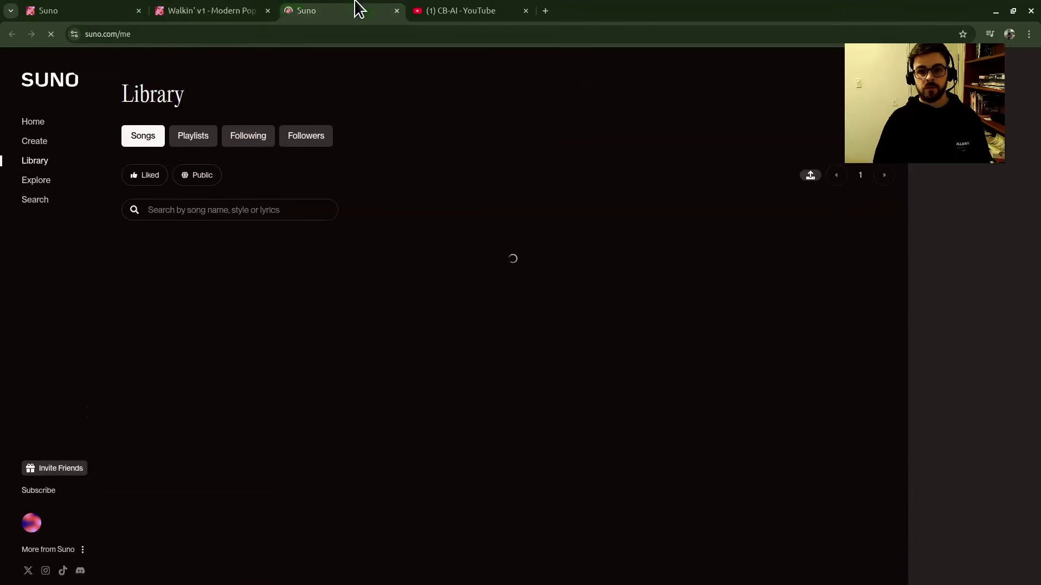
{"action": "left_click", "coordinate": [217, 10]}
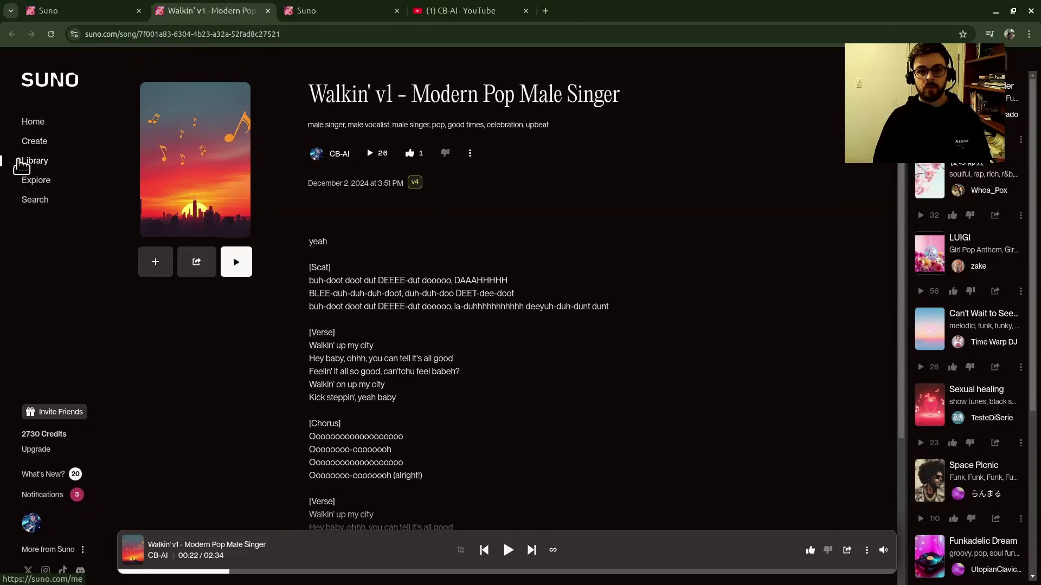
{"action": "left_click", "coordinate": [341, 10]}
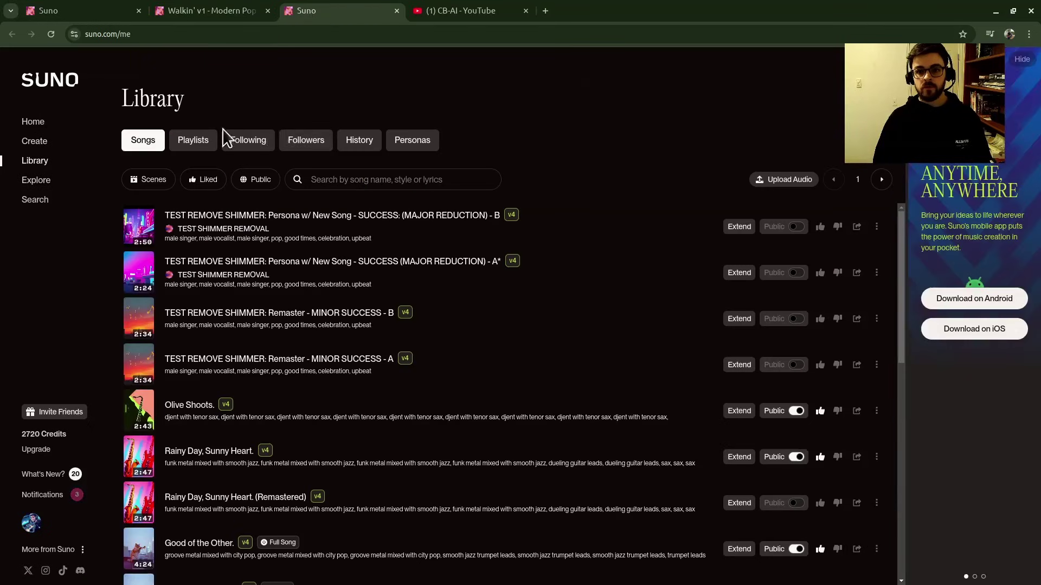
{"action": "left_click", "coordinate": [412, 142]}
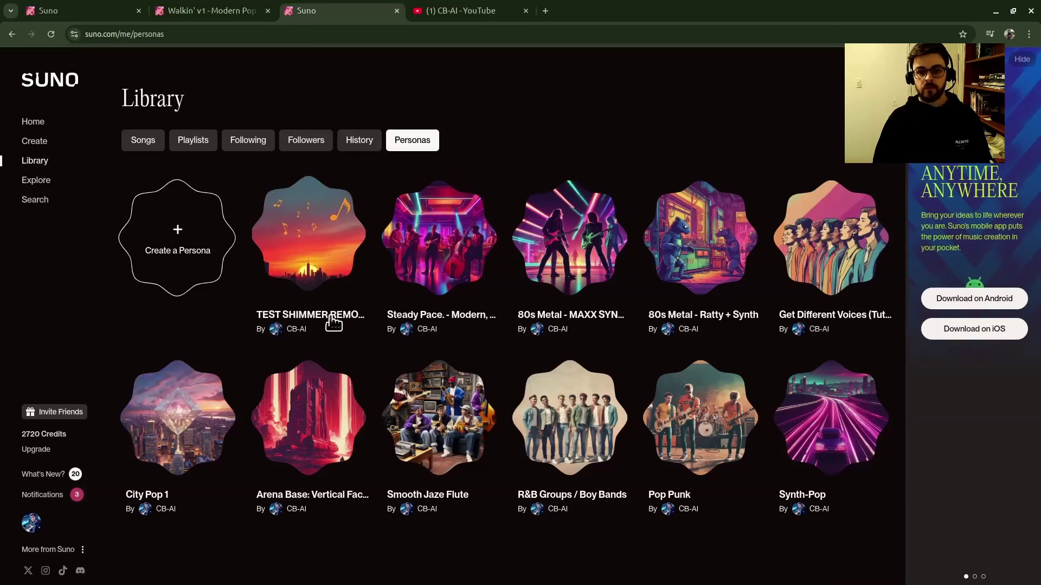
{"action": "left_click", "coordinate": [332, 316]}
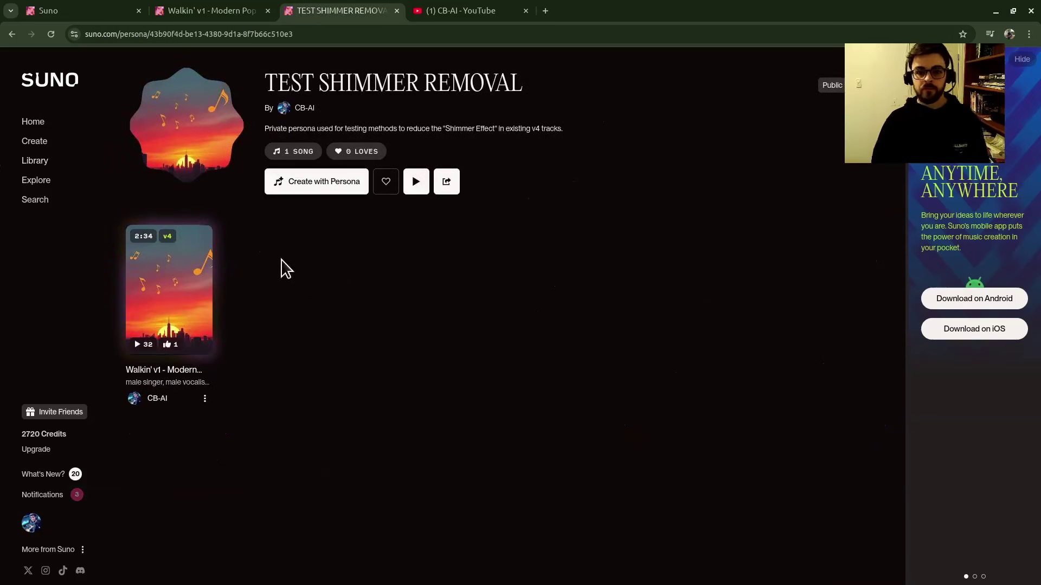
{"action": "mouse_move", "coordinate": [187, 310]}
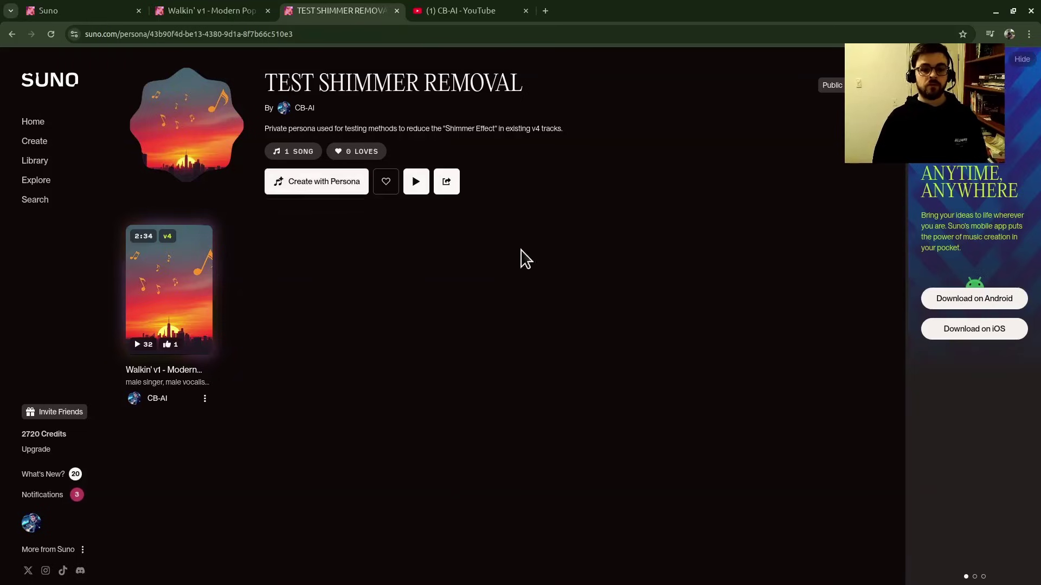
Step: On the Create page, select the TEST SHIMMER REMOVAL persona from the Persona dropdown
{"action": "left_click", "coordinate": [82, 10]}
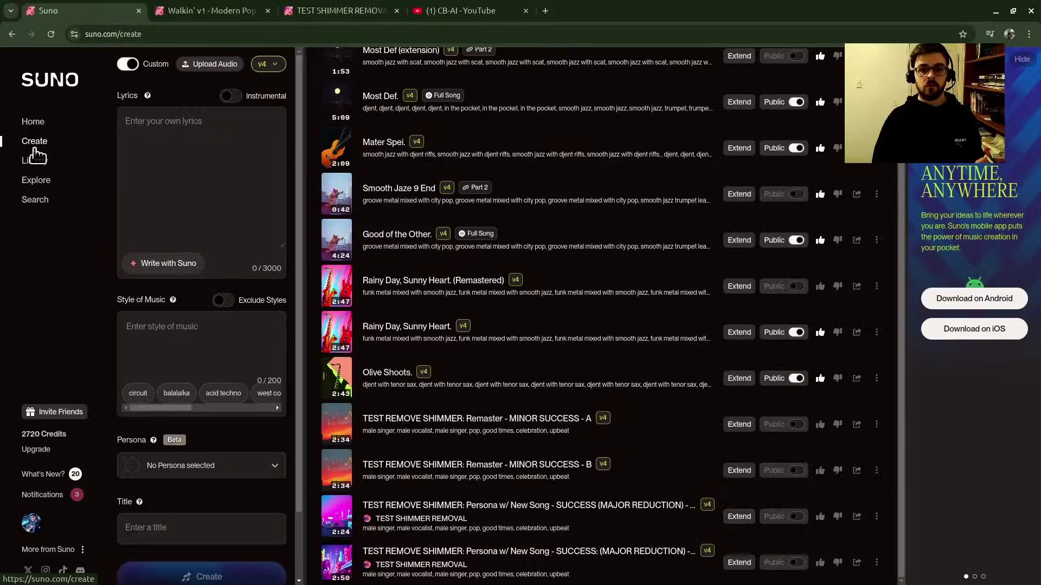
{"action": "scroll", "coordinate": [244, 430], "scroll_direction": "down", "scroll_amount": 2}
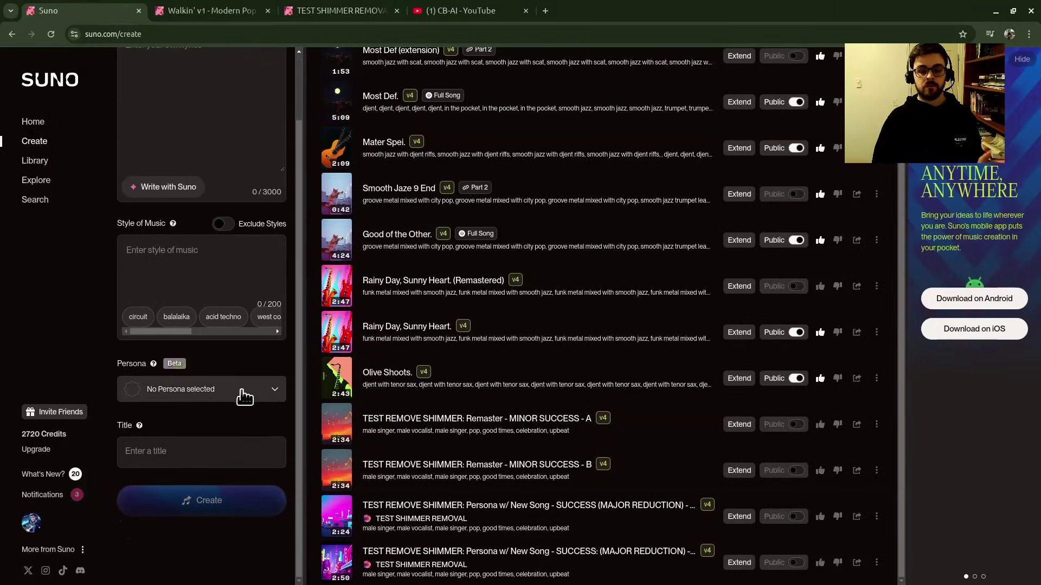
{"action": "scroll", "coordinate": [244, 397], "scroll_direction": "up", "scroll_amount": 2}
{"action": "left_click", "coordinate": [280, 67]}
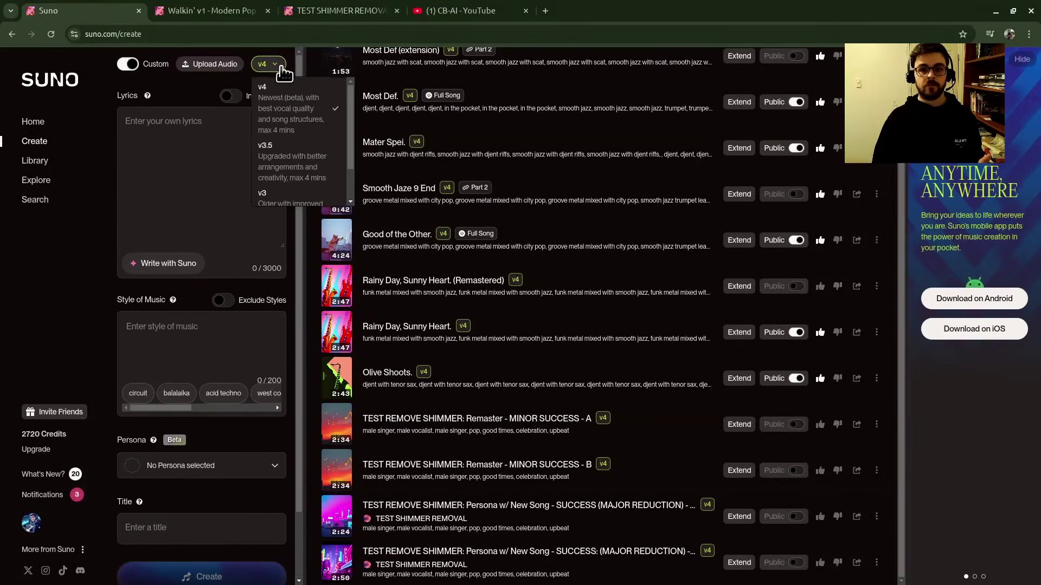
{"action": "left_click", "coordinate": [281, 68]}
{"action": "scroll", "coordinate": [242, 407], "scroll_direction": "down", "scroll_amount": 2}
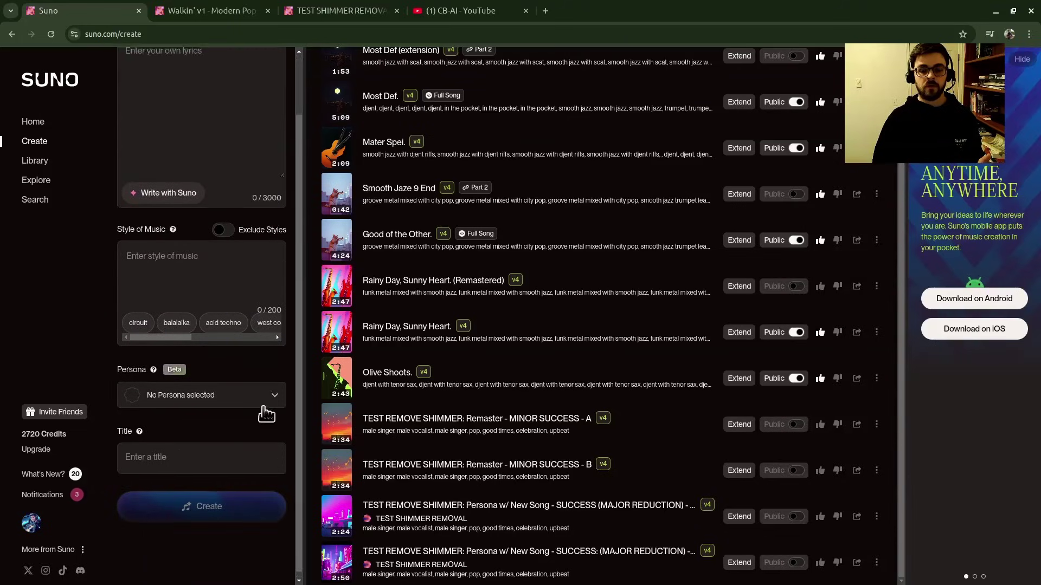
{"action": "left_click", "coordinate": [243, 406]}
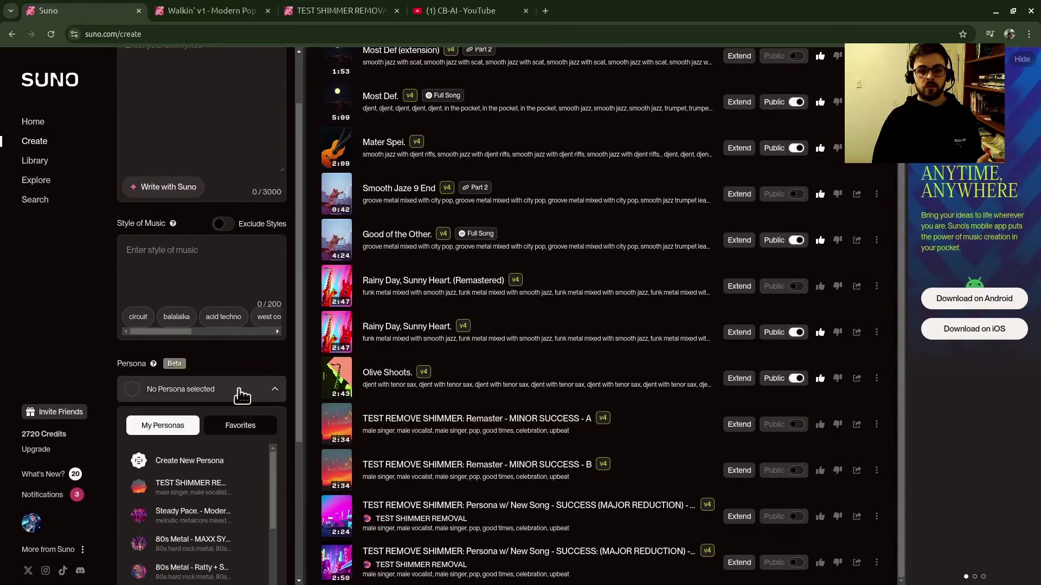
{"action": "left_click", "coordinate": [206, 494]}
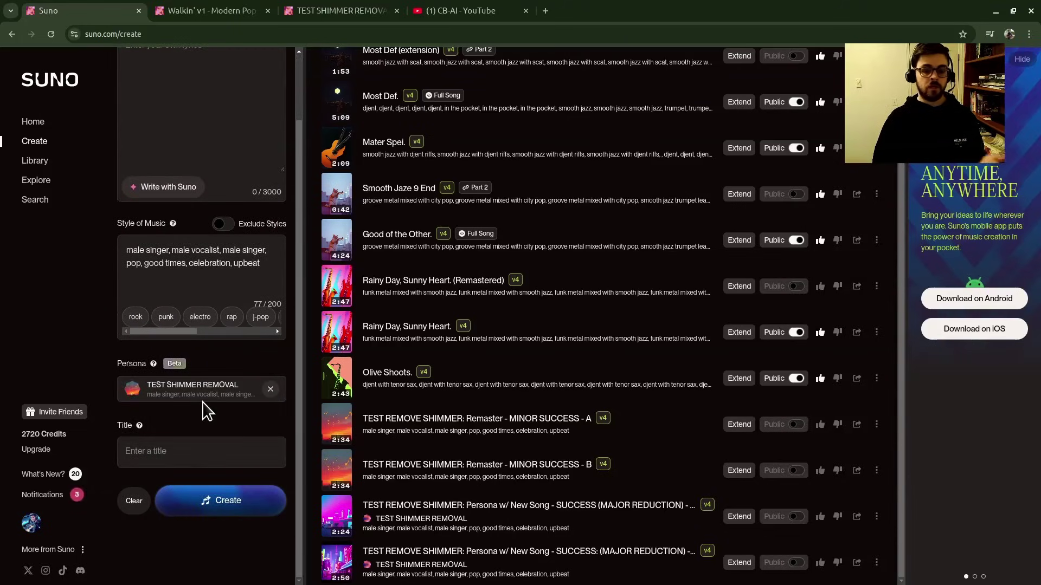
{"action": "scroll", "coordinate": [208, 411], "scroll_direction": "up", "scroll_amount": 1}
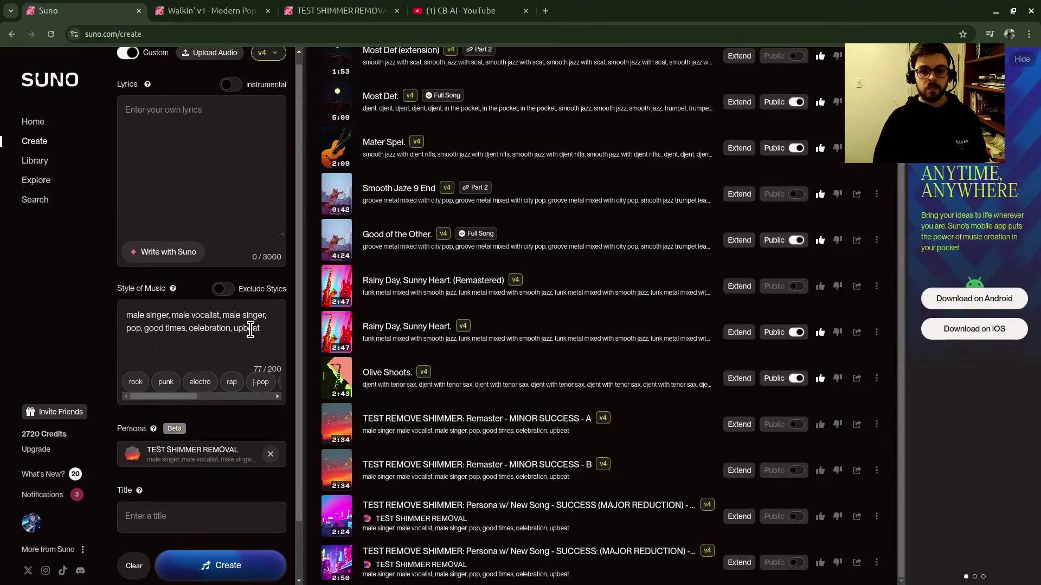
Step: Copy the lyrics from the Walkin' v1 song page and paste them into the Lyrics box
{"action": "left_click_drag", "start_coordinate": [264, 329], "coordinate": [99, 320]}
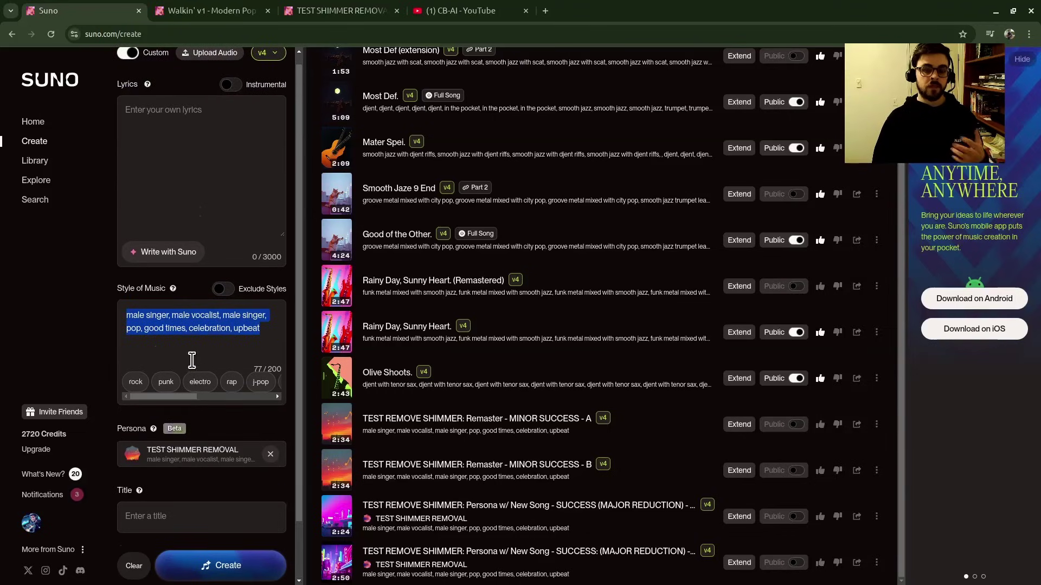
{"action": "left_click", "coordinate": [159, 107]}
{"action": "left_click", "coordinate": [205, 11]}
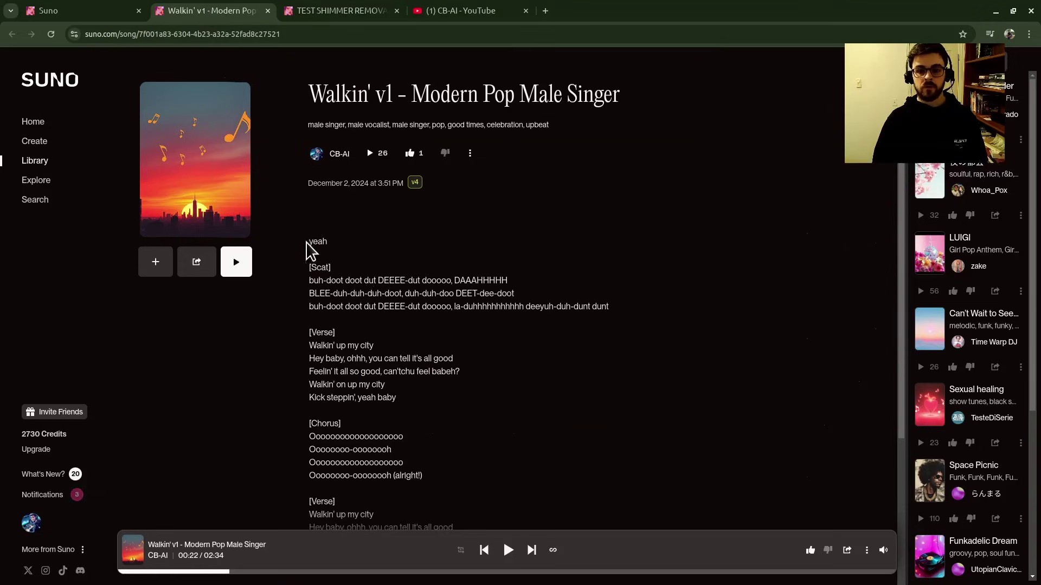
{"action": "left_click_drag", "start_coordinate": [311, 243], "coordinate": [553, 450]}
{"action": "scroll", "coordinate": [509, 325], "scroll_direction": "down", "scroll_amount": 4}
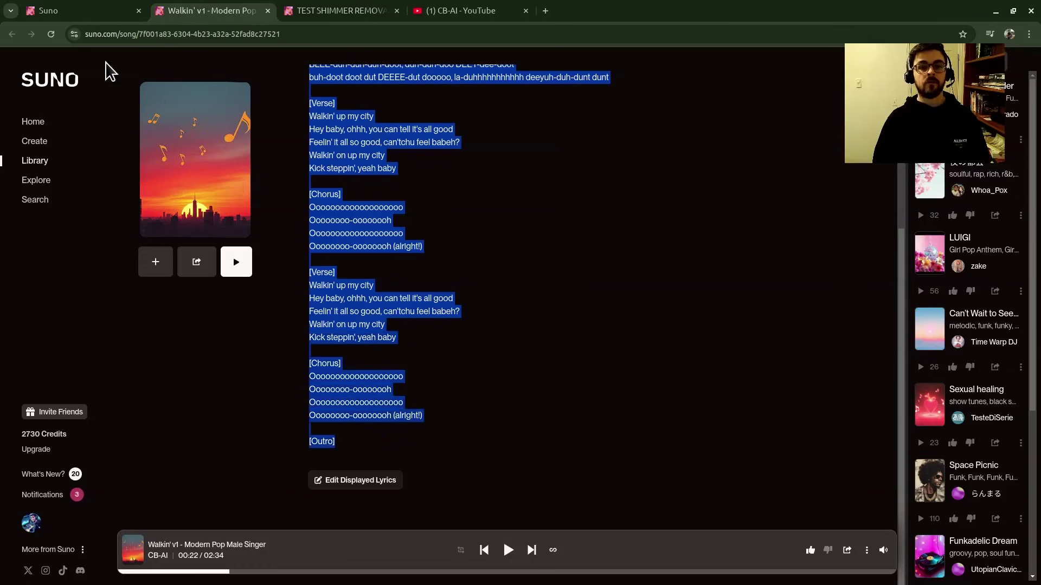
{"action": "left_click", "coordinate": [87, 11]}
{"action": "left_click", "coordinate": [210, 128]}
{"action": "key", "text": "ctrl+v"}
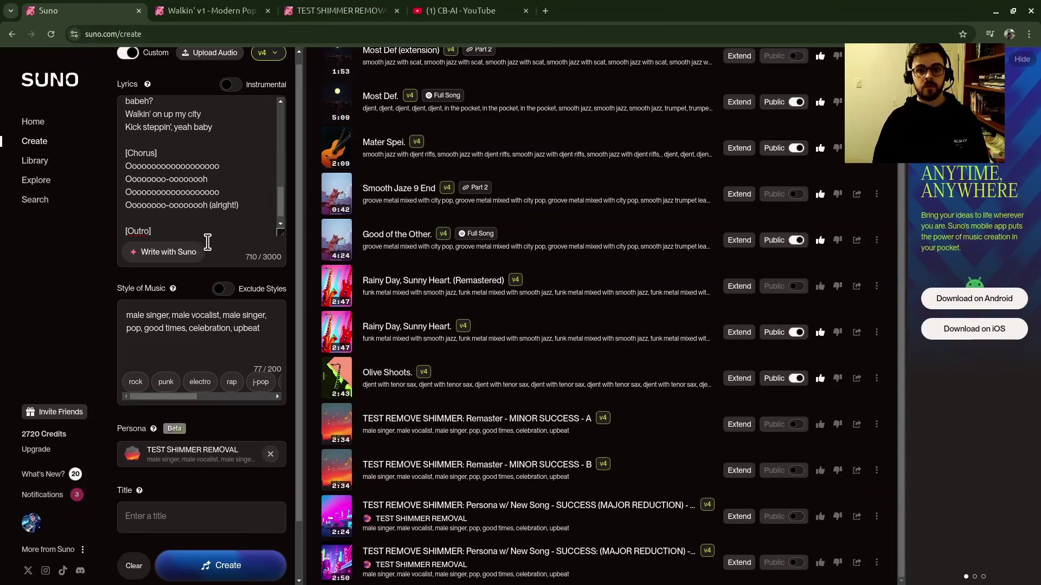
Step: Title the song 'testing 123' and generate it
{"action": "scroll", "coordinate": [220, 299], "scroll_direction": "down", "scroll_amount": 3}
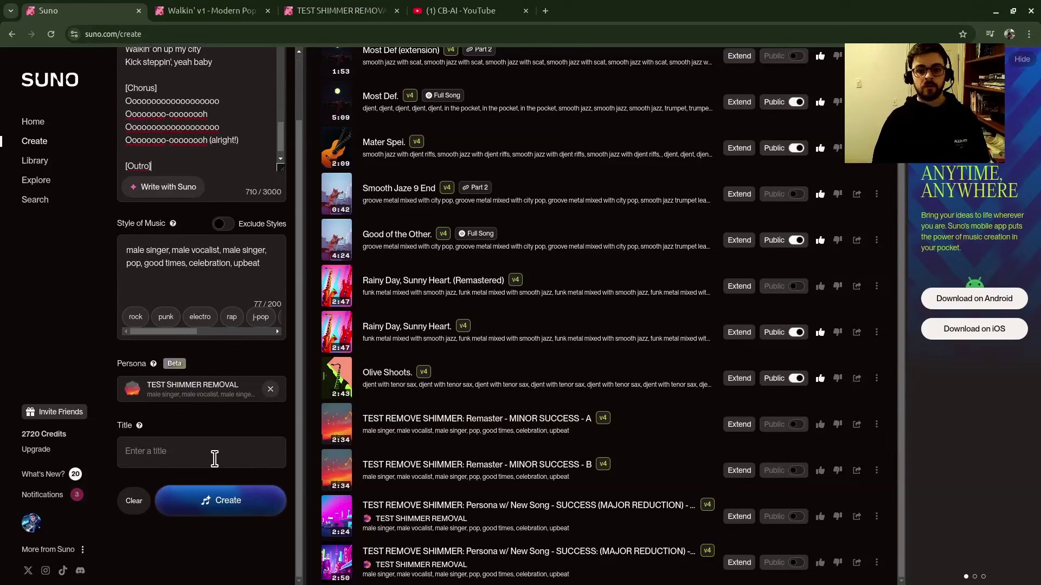
{"action": "left_click", "coordinate": [215, 458]}
{"action": "type", "text": "testing 123"}
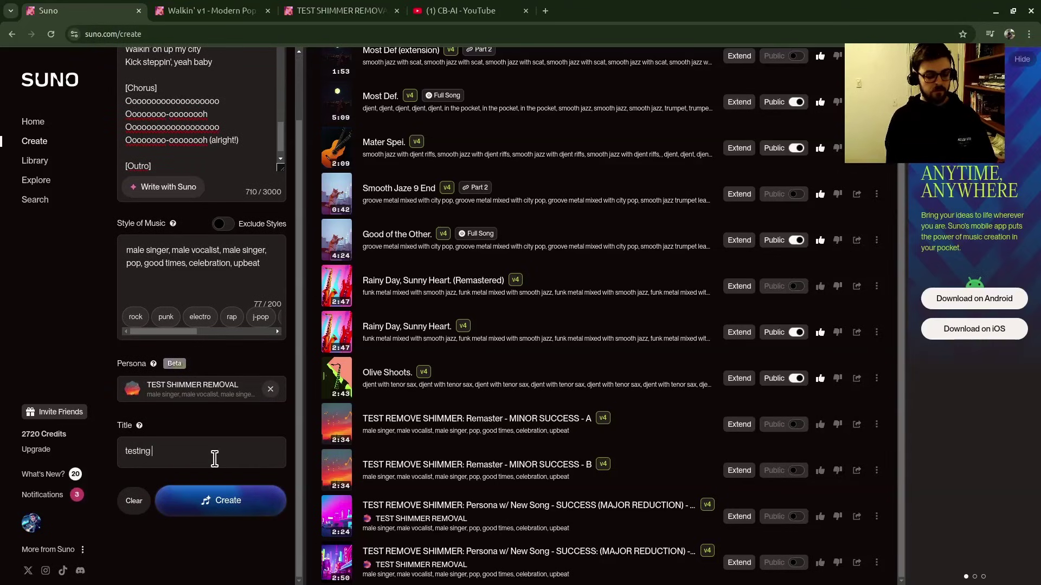
{"action": "left_click", "coordinate": [223, 496]}
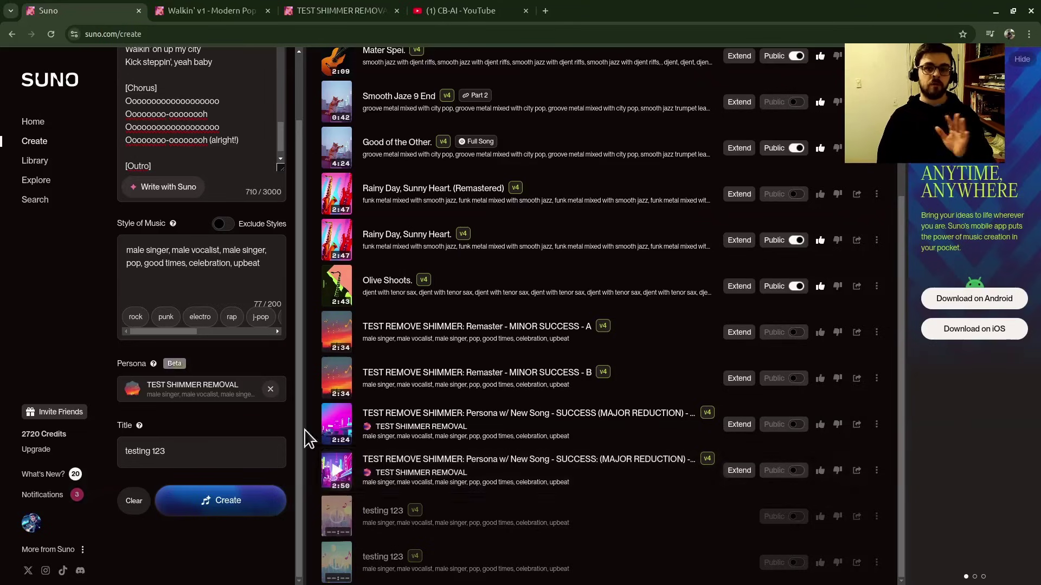
Step: Play the earlier persona SUCCESS (MAJOR REDUCTION) track, then pause it at 00:57
{"action": "left_click", "coordinate": [345, 431]}
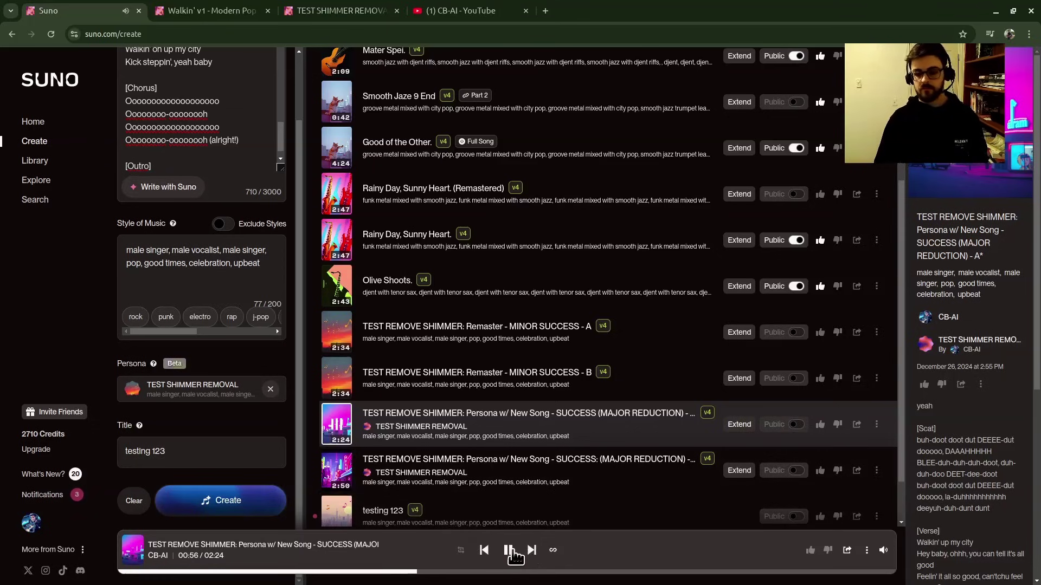
{"action": "left_click", "coordinate": [509, 550]}
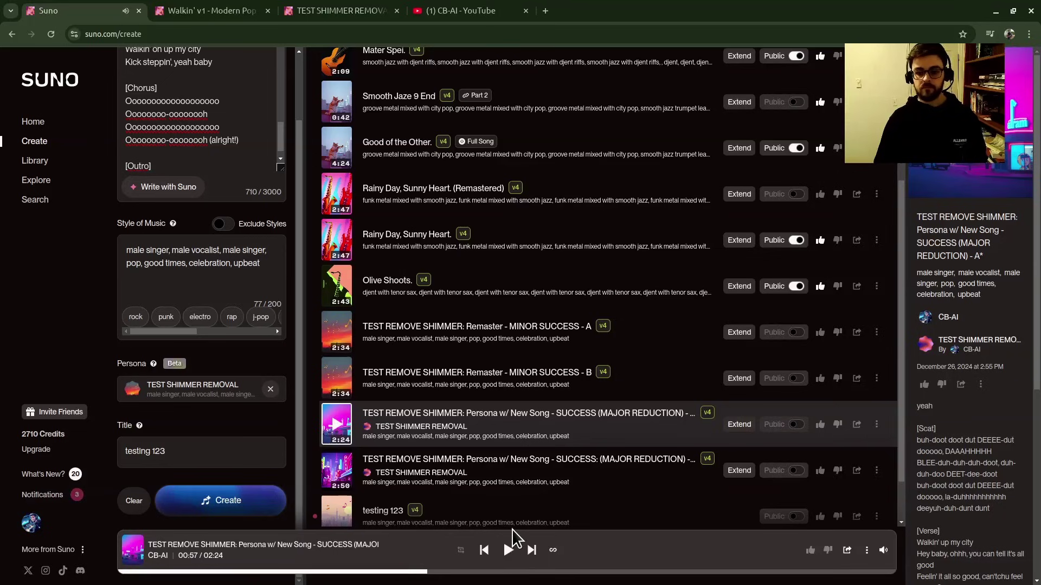